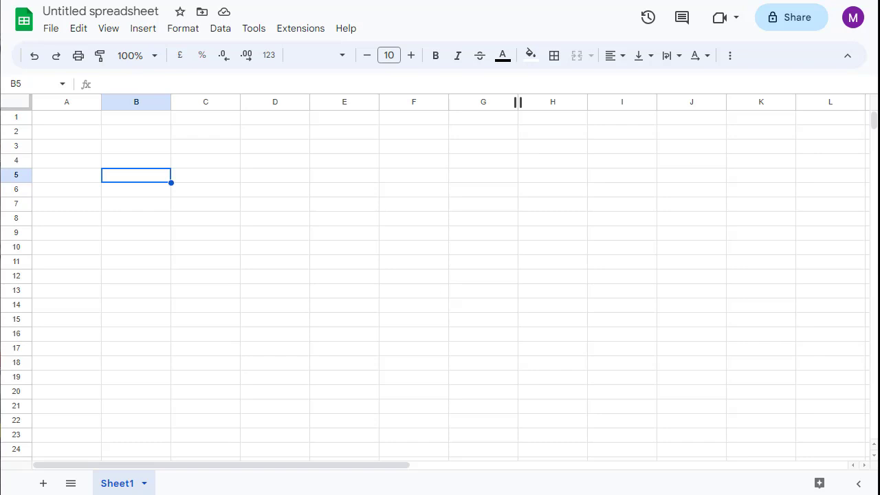
Enter the ticker symbol APPL in cell B5
{"action": "type", "text": "APPL"}
{"action": "key", "text": "Tab"}
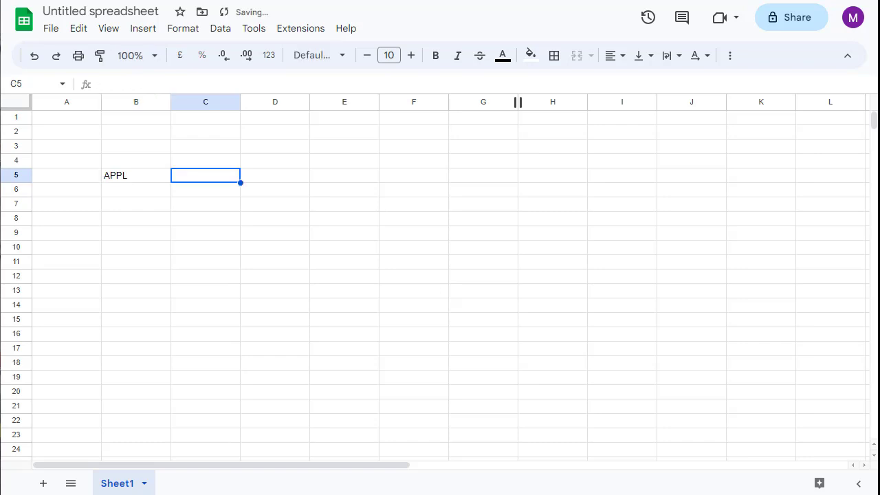
{"action": "key", "text": "Left"}
{"action": "key", "text": "Left"}
{"action": "key", "text": "Right"}
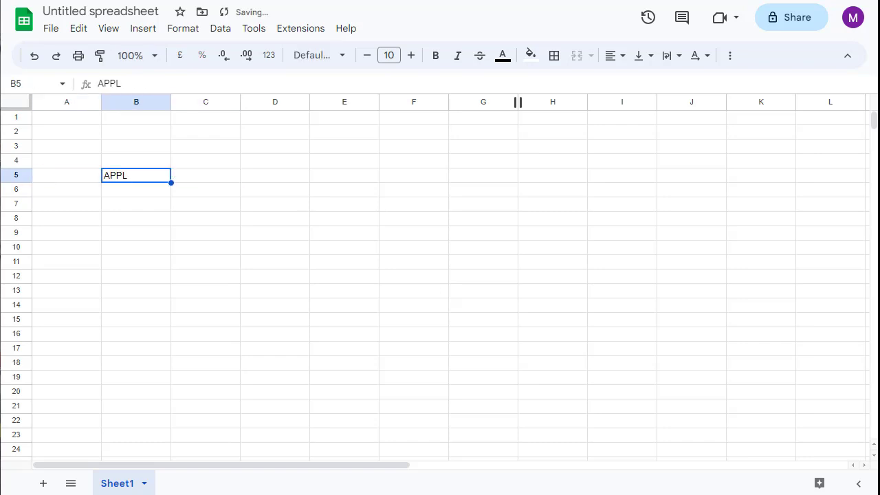
Start a GOOGLEFINANCE formula in cell B6 with B5 as the ticker and "price" as the attribute
{"action": "key", "text": "Down"}
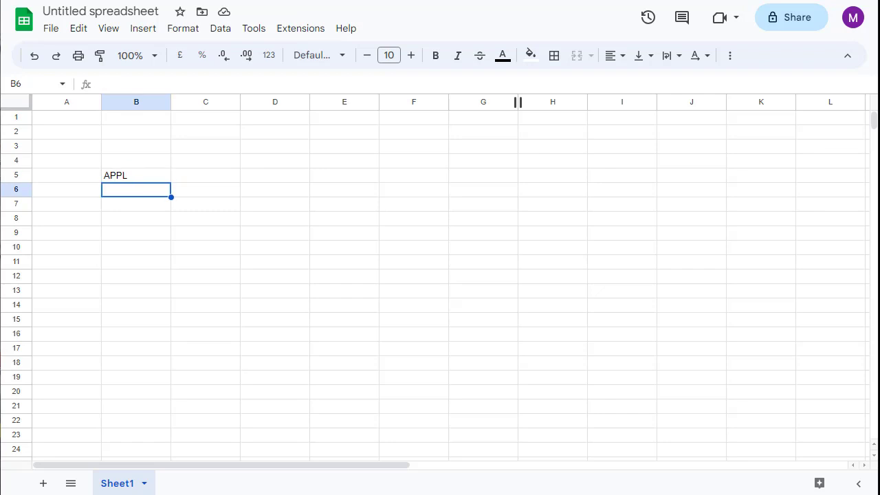
{"action": "type", "text": "=GOOGLE"}
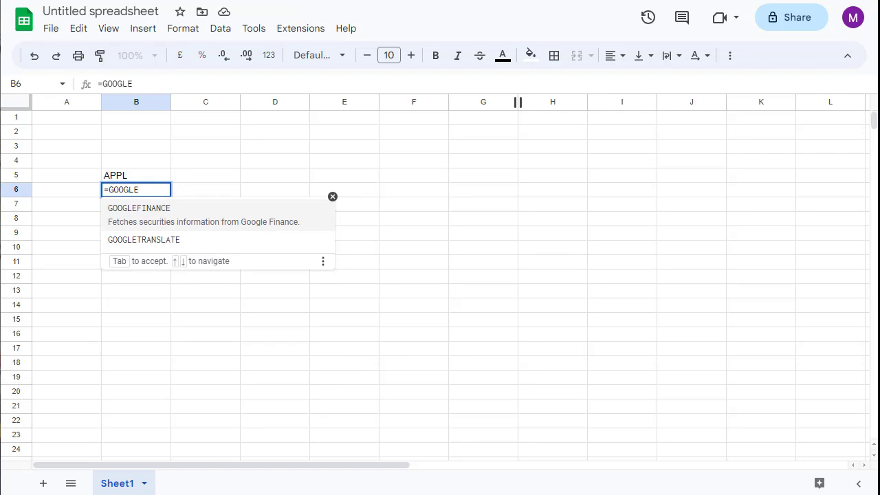
{"action": "key", "text": "Tab"}
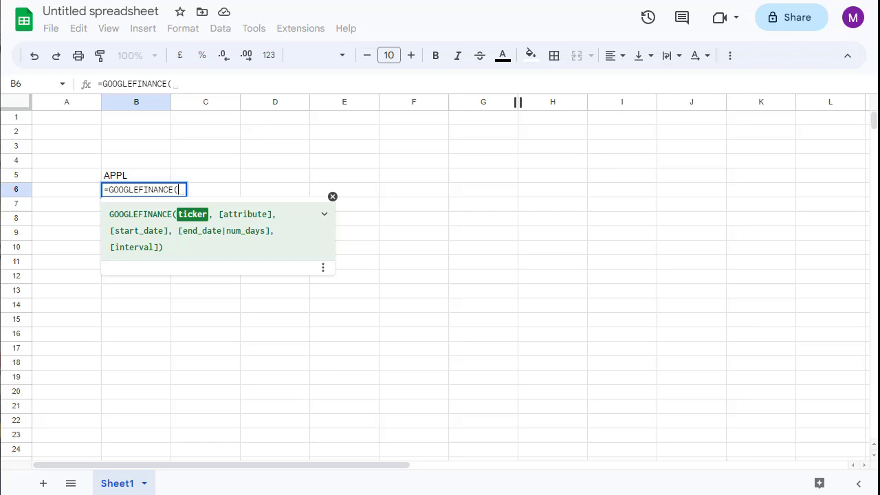
{"action": "key", "text": "Up"}
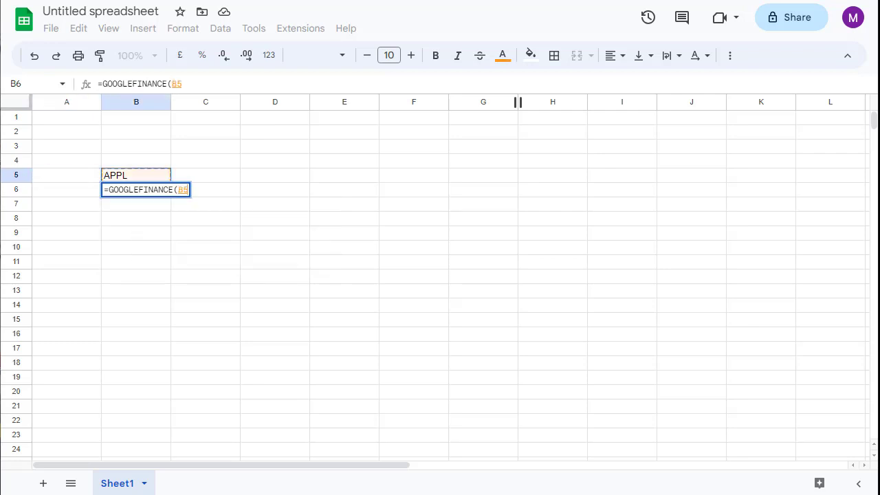
{"action": "type", "text": ";"}
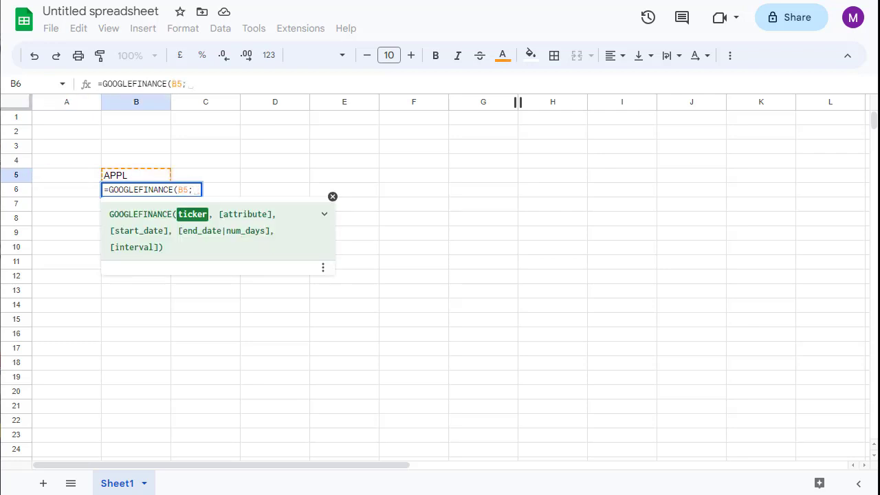
{"action": "key", "text": "BackSpace"}
{"action": "type", "text": ","}
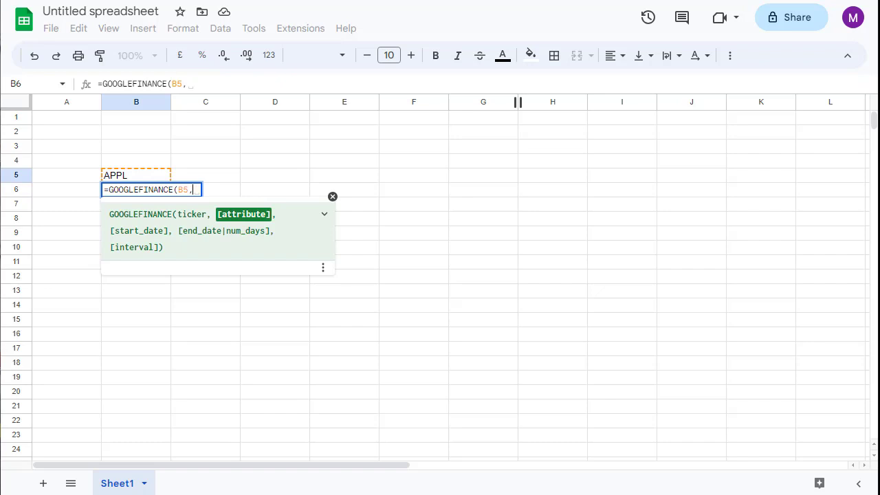
{"action": "type", "text": "\"price\""}
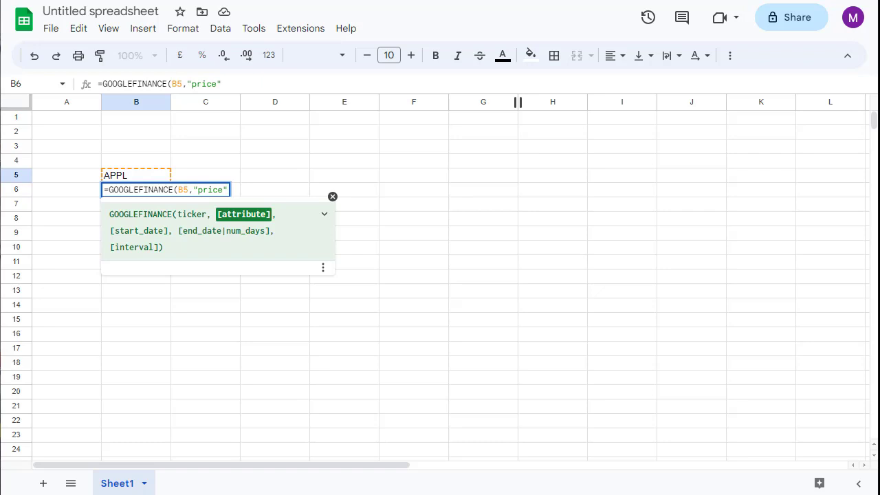
Complete the B6 formula with start date TODAY()-30, end date TODAY() and interval "DAILY"
{"action": "type", "text": ","}
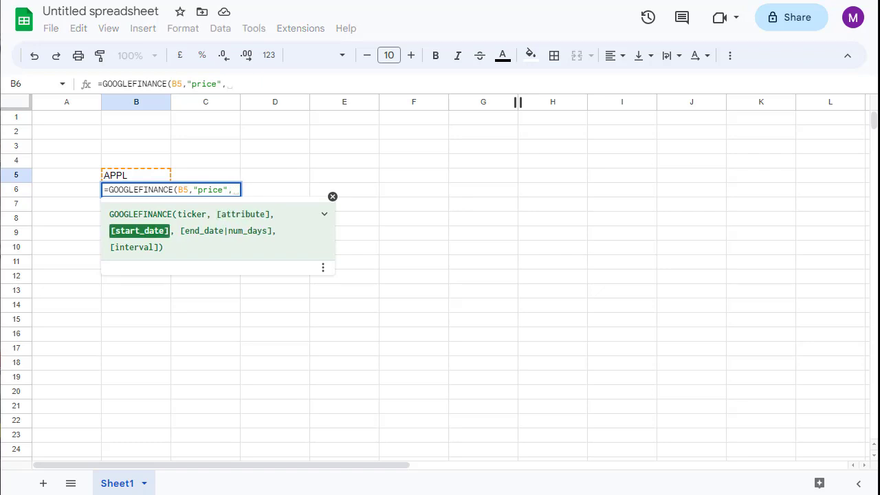
{"action": "type", "text": "TODAY("}
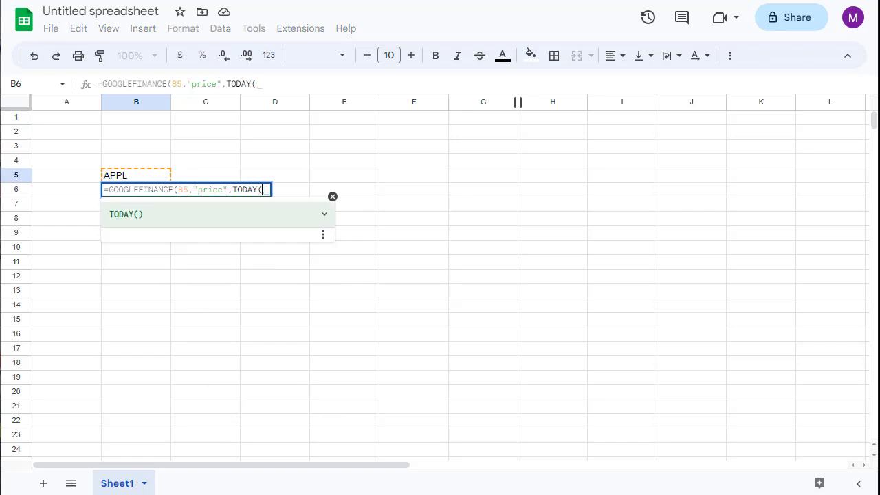
{"action": "type", "text": ")-30"}
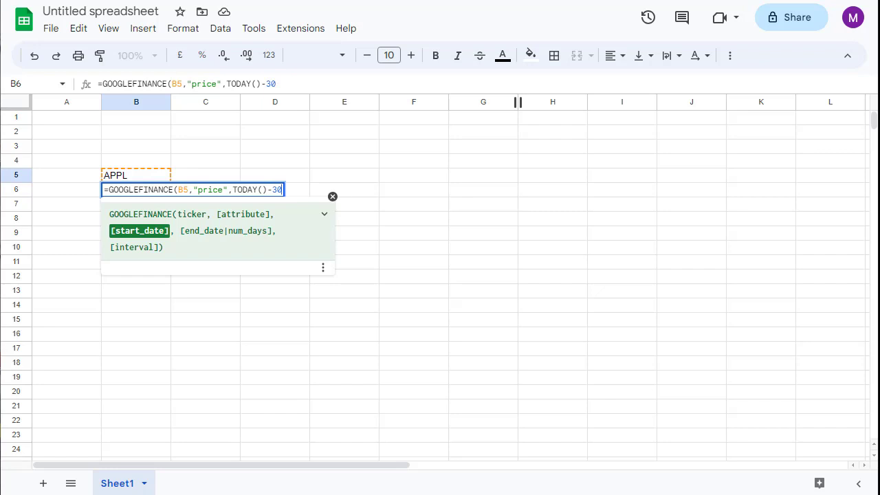
{"action": "type", "text": ","}
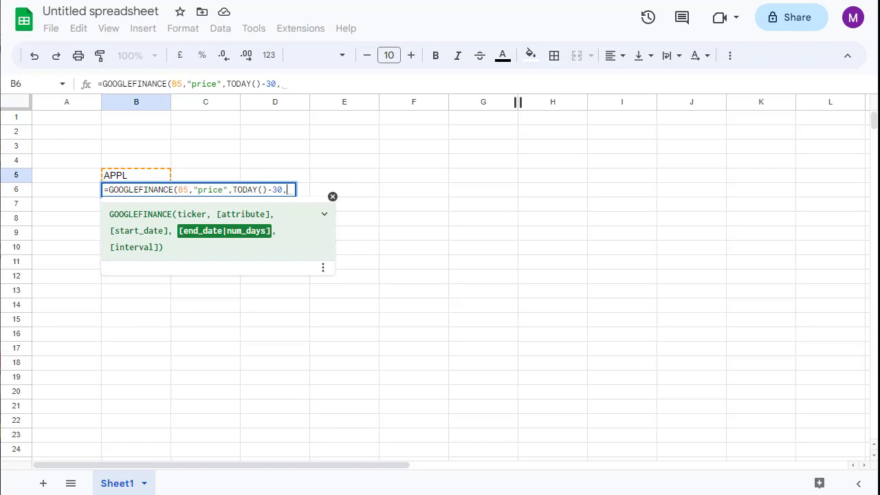
{"action": "type", "text": "TODAY()"}
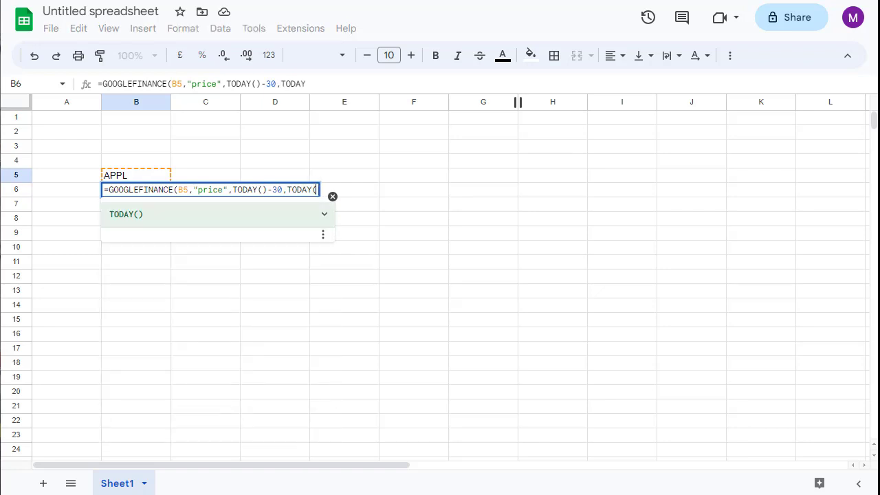
{"action": "type", "text": ","}
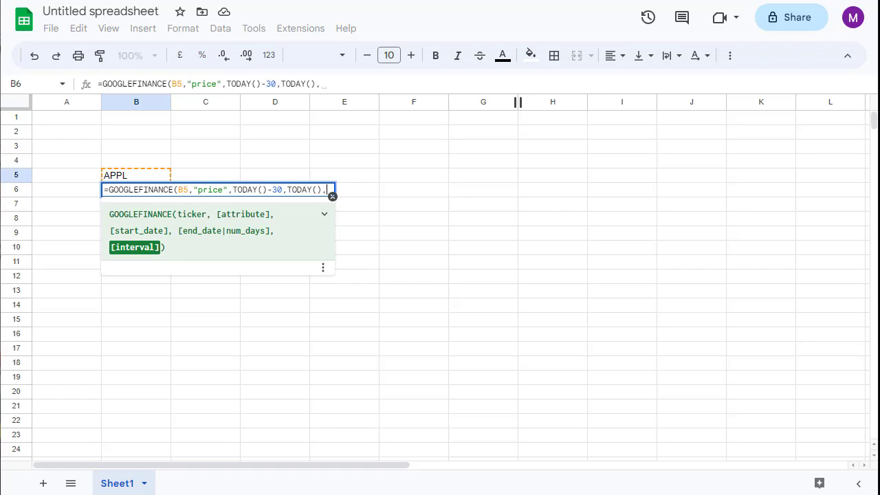
{"action": "type", "text": "\"D"}
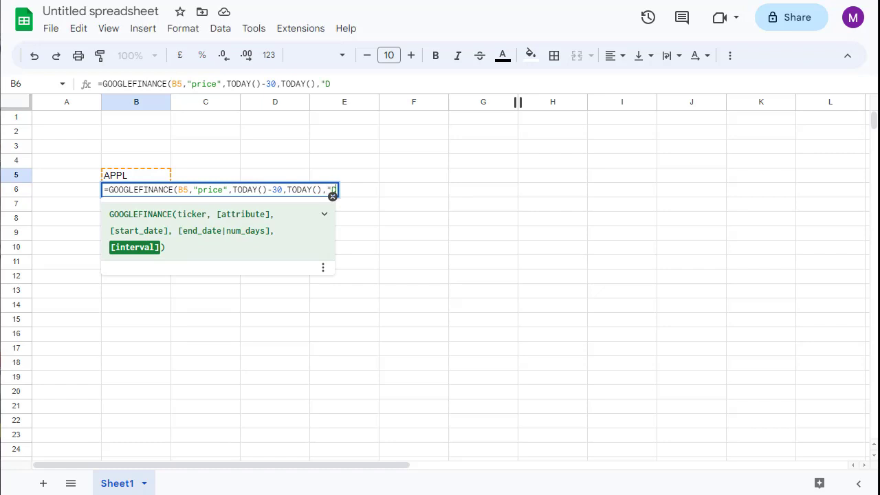
{"action": "type", "text": "AILY\")"}
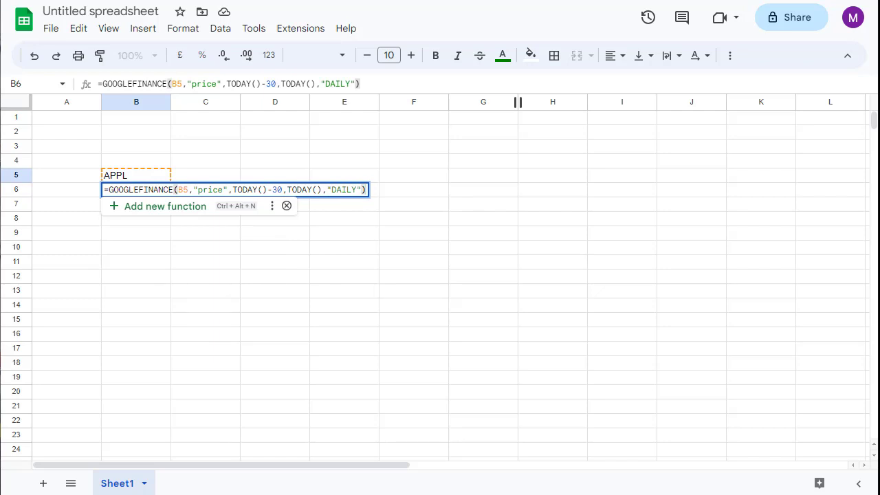
{"action": "key", "text": "Return"}
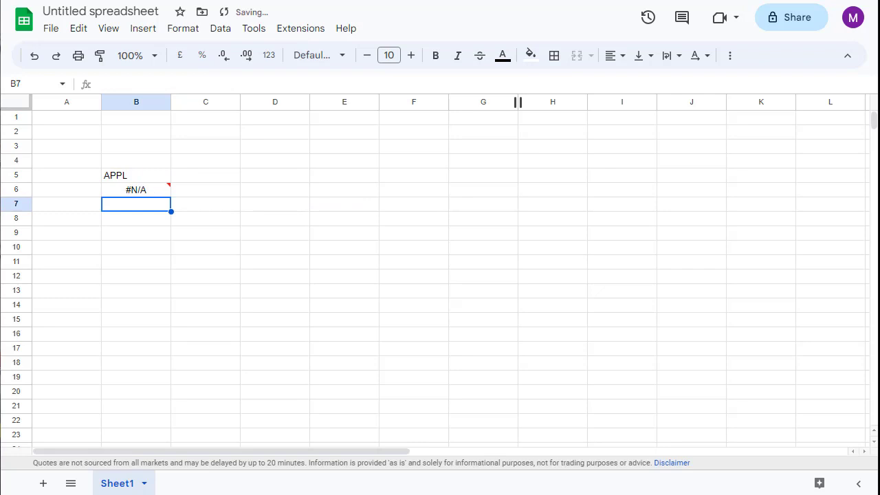
Check the error on the B6 formula and correct the ticker in cell B5 to AAPL
{"action": "left_click", "coordinate": [137, 189]}
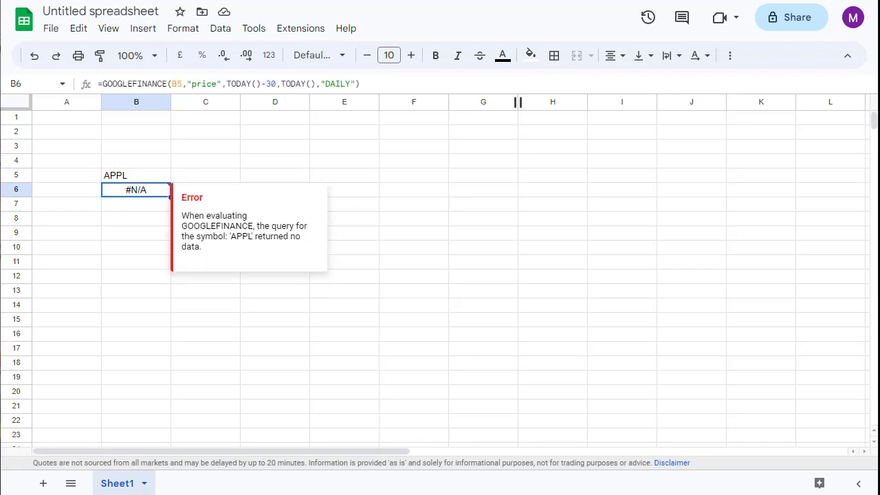
{"action": "left_click", "coordinate": [150, 176]}
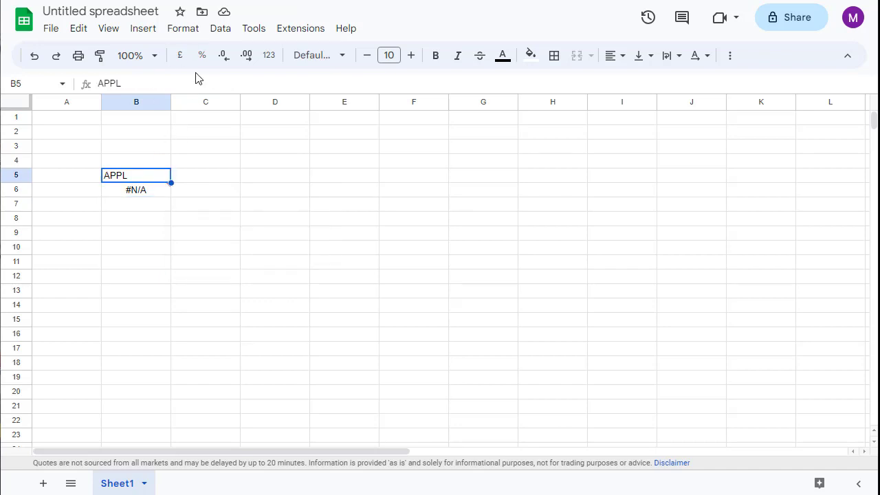
{"action": "type", "text": "AAPL"}
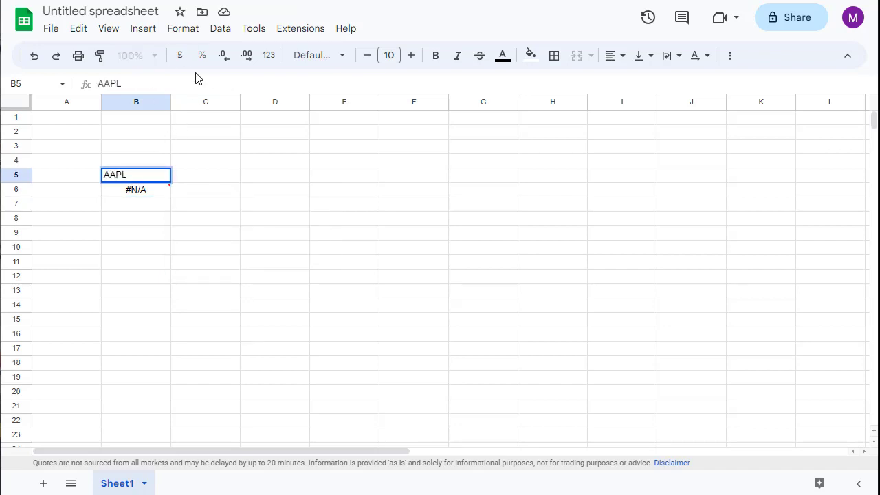
{"action": "key", "text": "Return"}
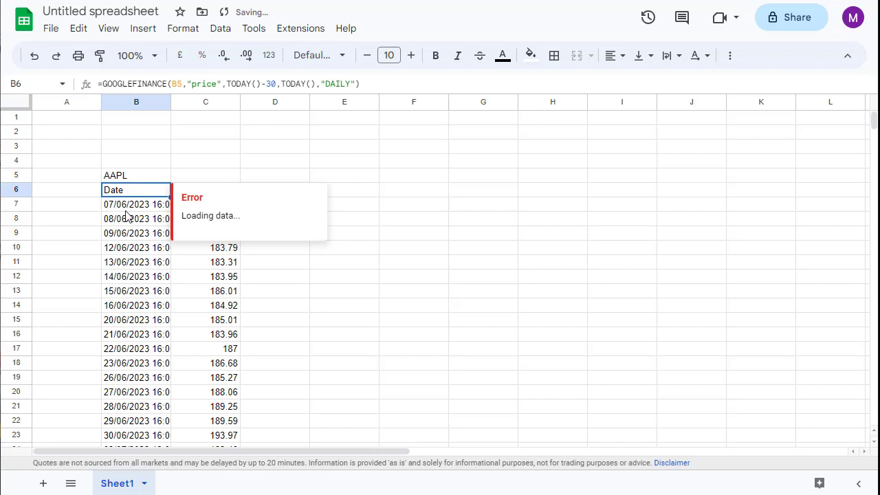
Review the fetched dates and closing prices, selecting the Close values in C7:C26
{"action": "left_click", "coordinate": [199, 164]}
{"action": "scroll", "coordinate": [328, 207], "scroll_direction": "down", "scroll_amount": 2}
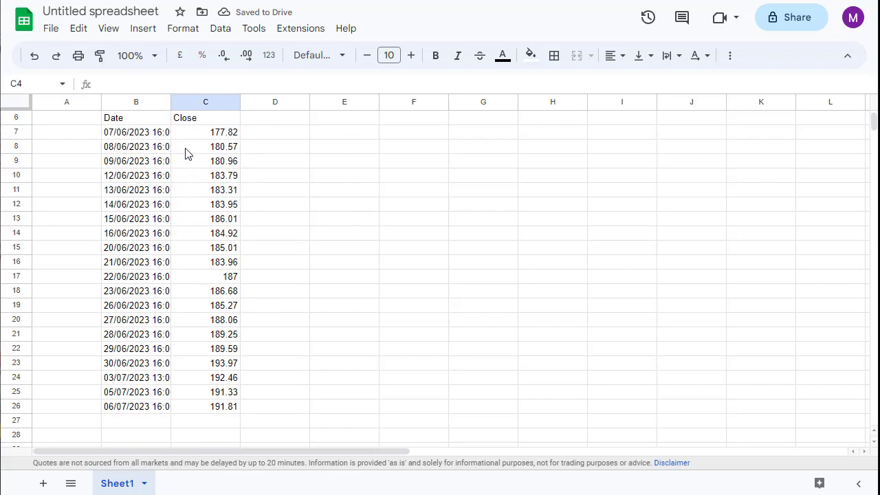
{"action": "left_click_drag", "start_coordinate": [208, 138], "coordinate": [213, 408]}
{"action": "scroll", "coordinate": [227, 167], "scroll_direction": "up", "scroll_amount": 1}
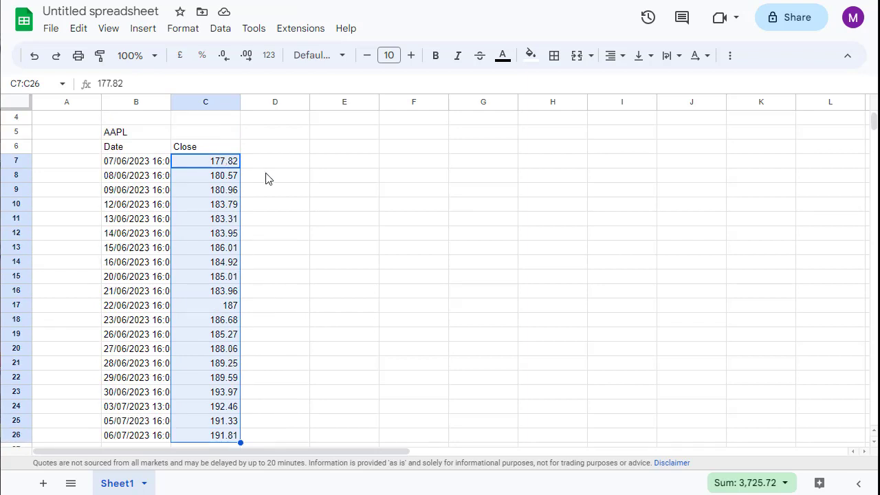
{"action": "left_click", "coordinate": [307, 150]}
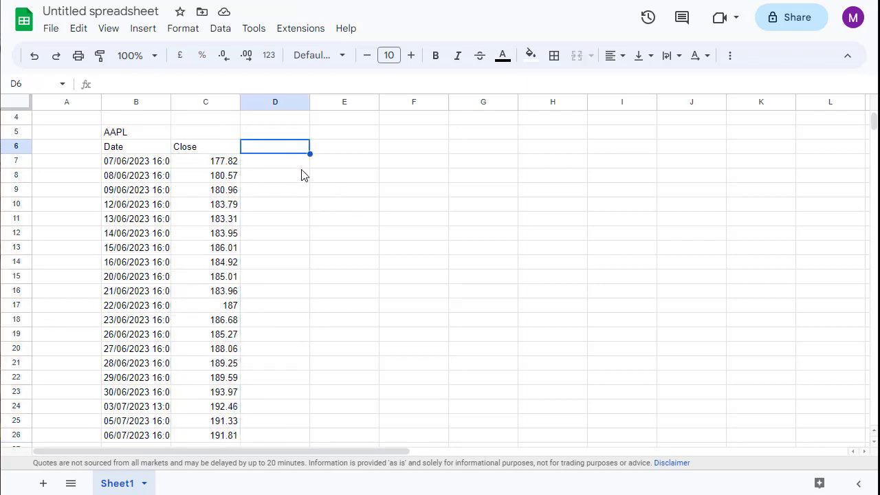
{"action": "left_click", "coordinate": [344, 153]}
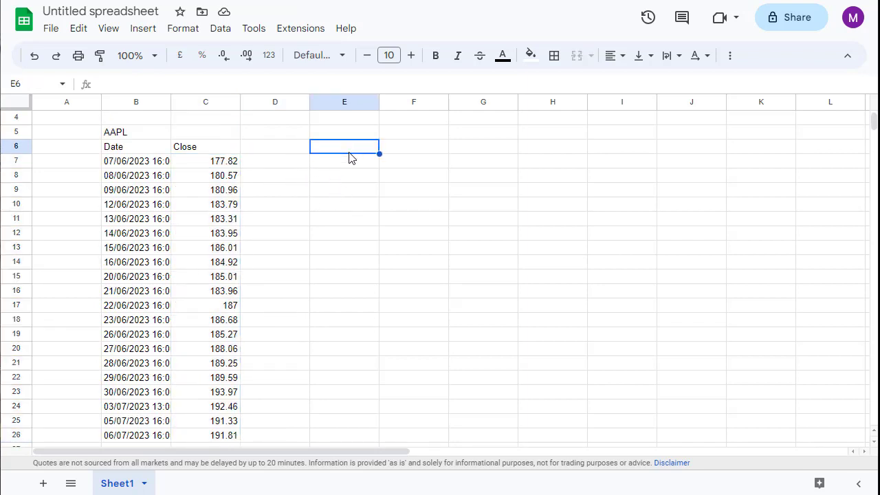
Enter the label "Moving Average" in cell B4, above the ticker
{"action": "key", "text": "Up"}
{"action": "key", "text": "Left"}
{"action": "key", "text": "Left"}
{"action": "key", "text": "Up"}
{"action": "key", "text": "Left"}
{"action": "key", "text": "Up"}
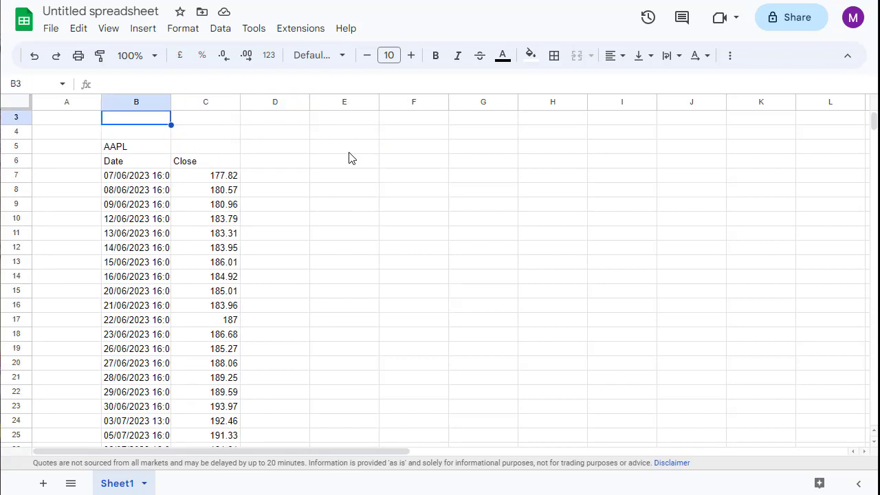
{"action": "key", "text": "Down"}
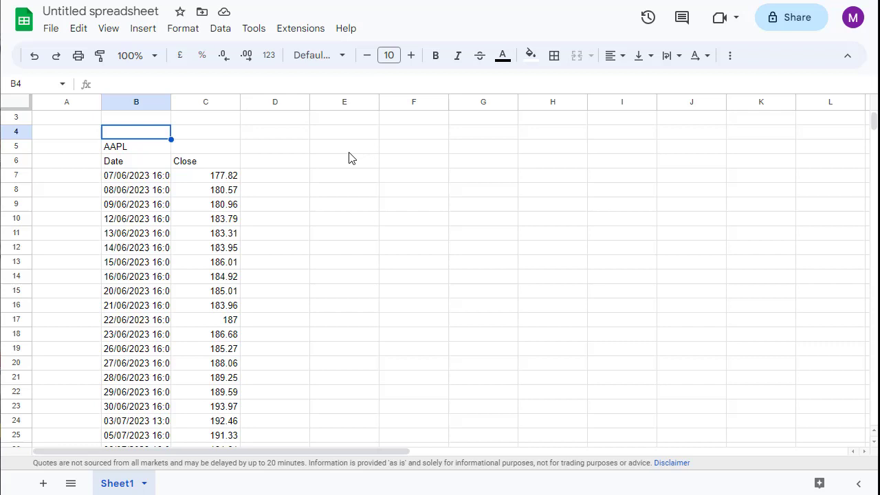
{"action": "type", "text": "Moving Aver"}
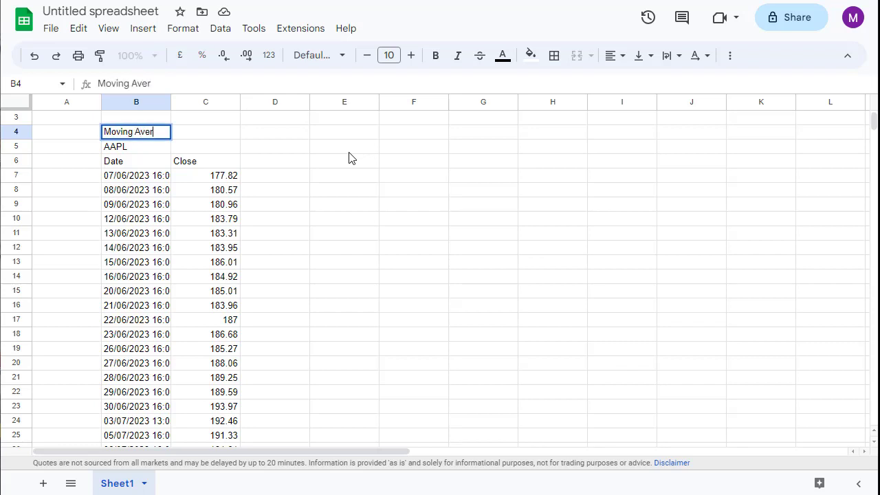
{"action": "type", "text": "age"}
{"action": "key", "text": "Return"}
Begin an AVERAGE formula in cell C4, beside the Moving Average label
{"action": "key", "text": "Right"}
{"action": "key", "text": "Up"}
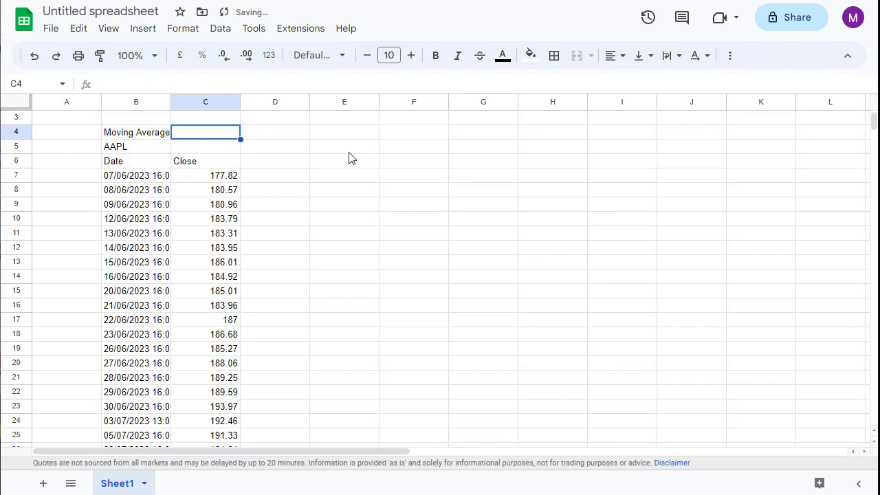
{"action": "key", "text": "Right"}
{"action": "key", "text": "Down"}
{"action": "key", "text": "Down"}
{"action": "key", "text": "Down"}
{"action": "key", "text": "Up"}
{"action": "key", "text": "Up"}
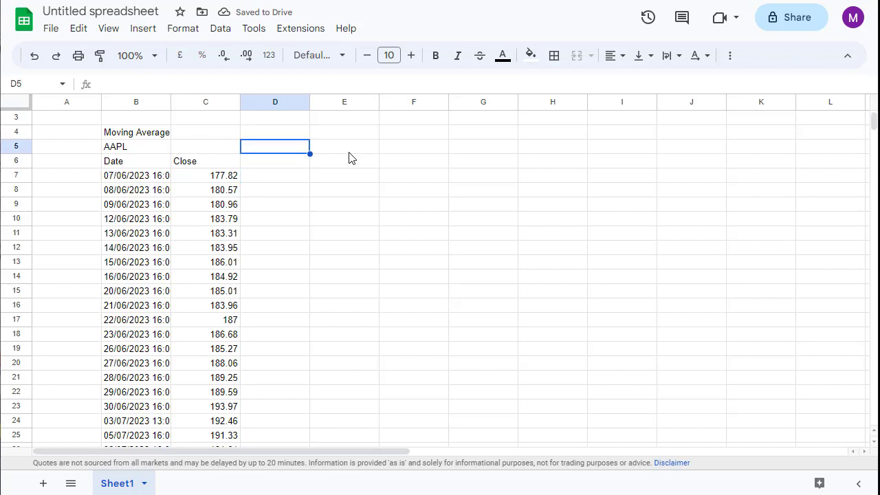
{"action": "key", "text": "Up"}
{"action": "key", "text": "Left"}
{"action": "type", "text": "="}
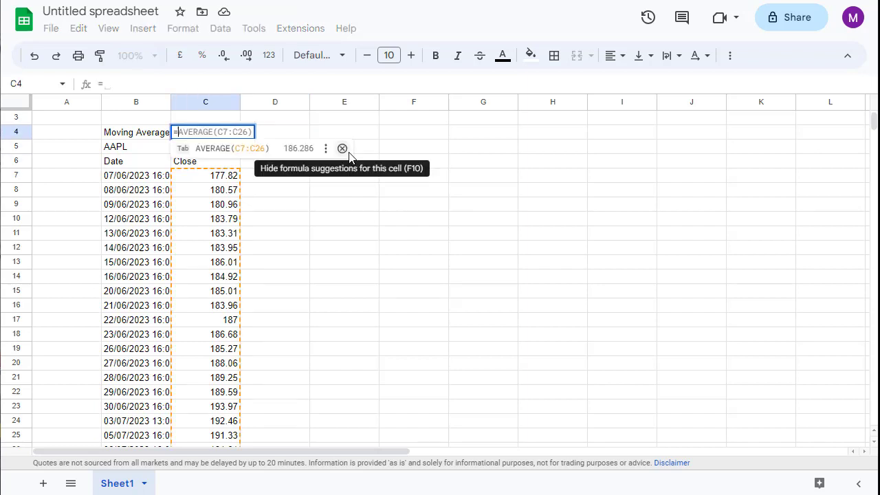
{"action": "type", "text": "AV"}
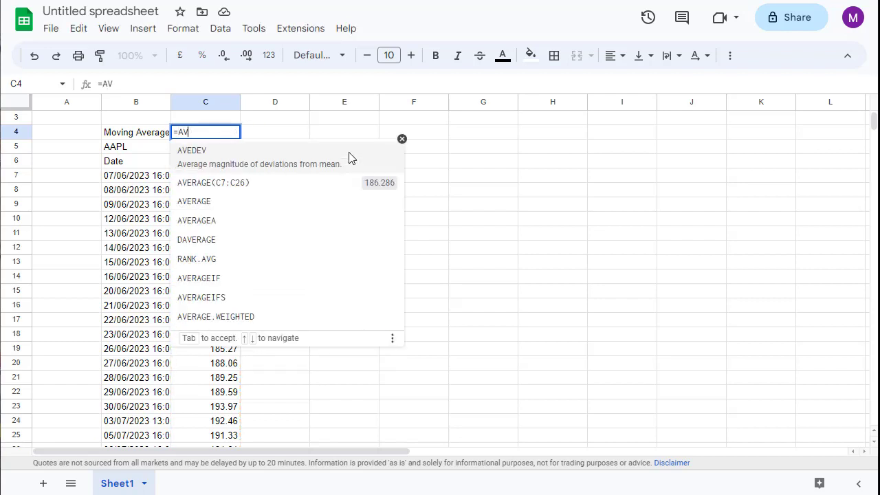
{"action": "type", "text": "ERAGE("}
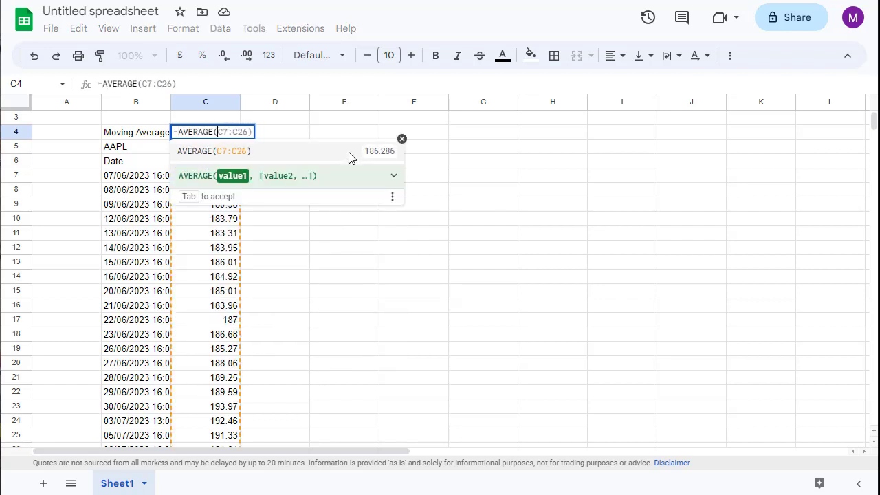
Complete the AVERAGE formula in C4 with the first seven closing prices, C7:C13
{"action": "key", "text": "Down"}
{"action": "key", "text": "Down"}
{"action": "key", "text": "Down"}
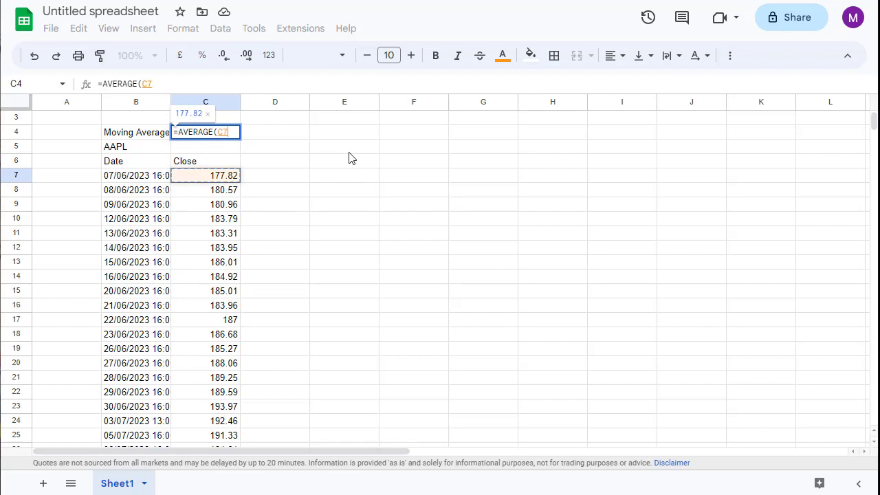
{"action": "key", "text": "shift+Down"}
{"action": "key", "text": "shift+Down"}
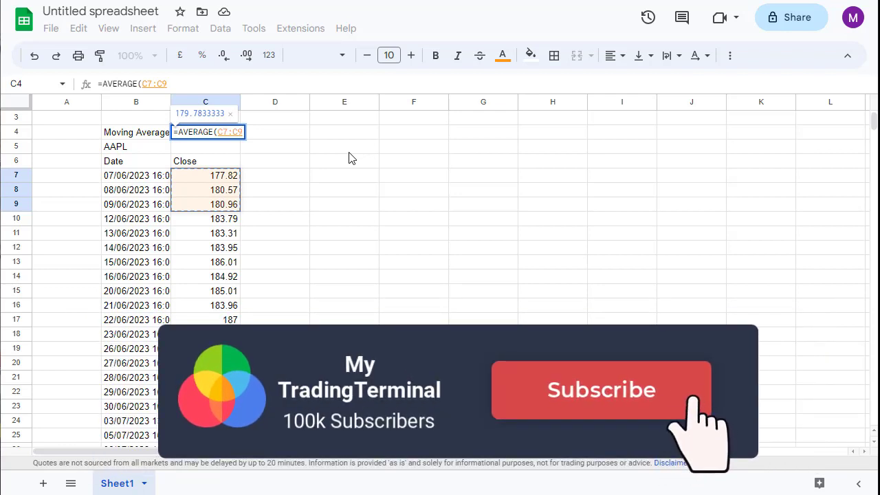
{"action": "key", "text": "shift+Down"}
{"action": "key", "text": "shift+Down"}
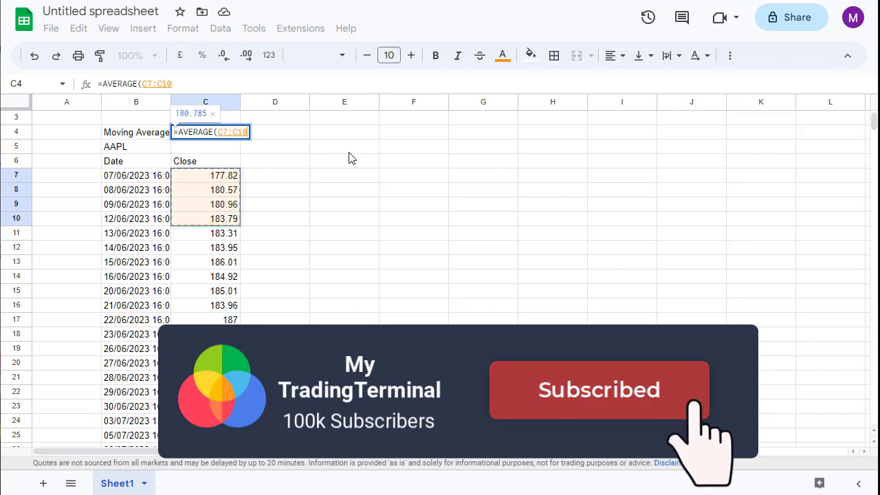
{"action": "key", "text": "shift+Down"}
{"action": "key", "text": "shift+Down"}
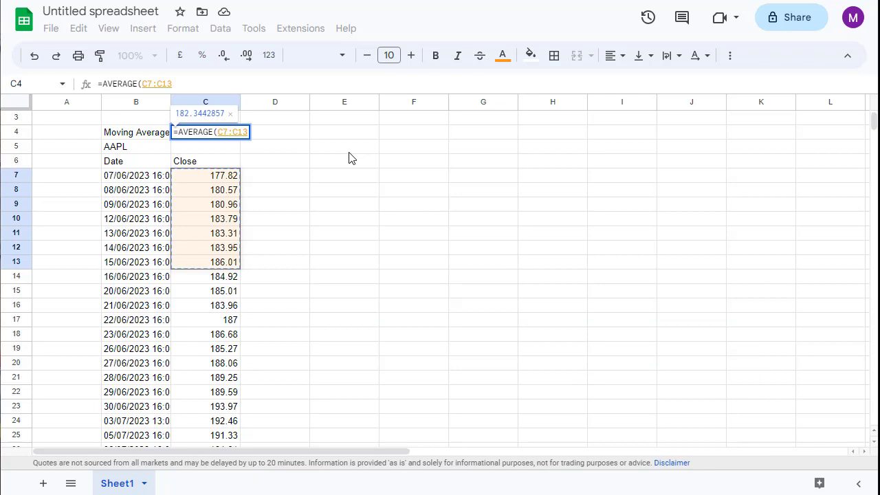
{"action": "type", "text": ")"}
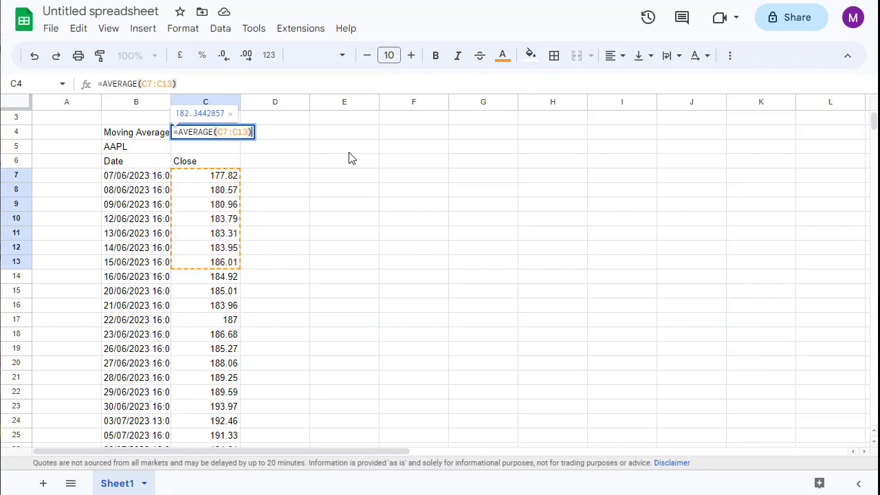
{"action": "key", "text": "Return"}
{"action": "key", "text": "Up"}
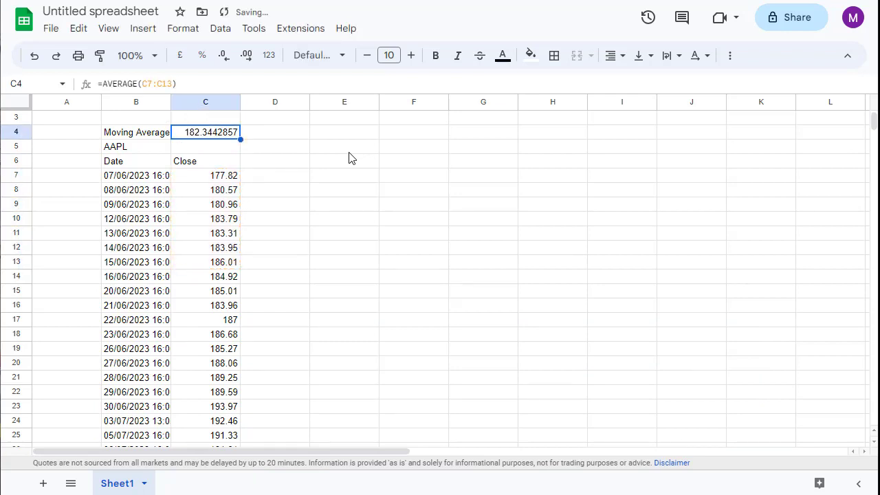
Reduce the moving average in C4 to one decimal place
{"action": "left_click", "coordinate": [224, 60]}
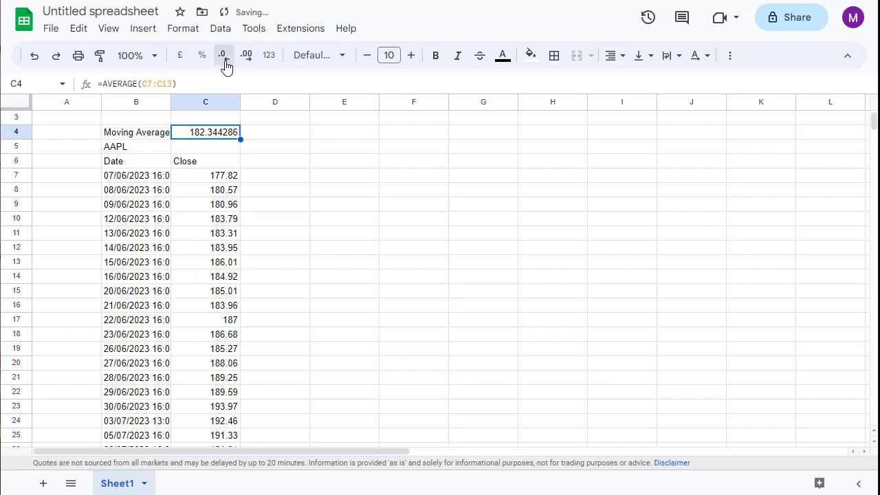
{"action": "left_click", "coordinate": [225, 64]}
{"action": "left_click", "coordinate": [225, 63]}
{"action": "left_click", "coordinate": [226, 64]}
{"action": "left_click", "coordinate": [225, 63]}
{"action": "left_click", "coordinate": [227, 64]}
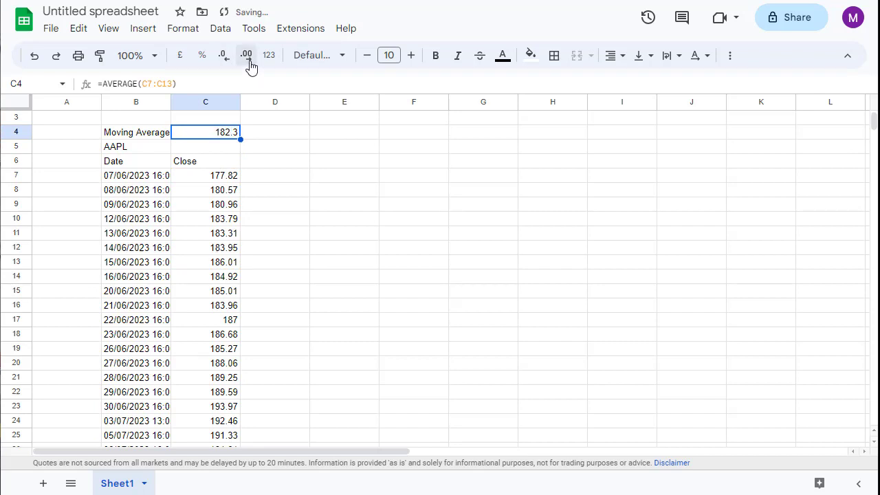
Replace the label in cell B4 with "SMA 7 DAYS" and return to the average in C4
{"action": "left_click", "coordinate": [158, 132]}
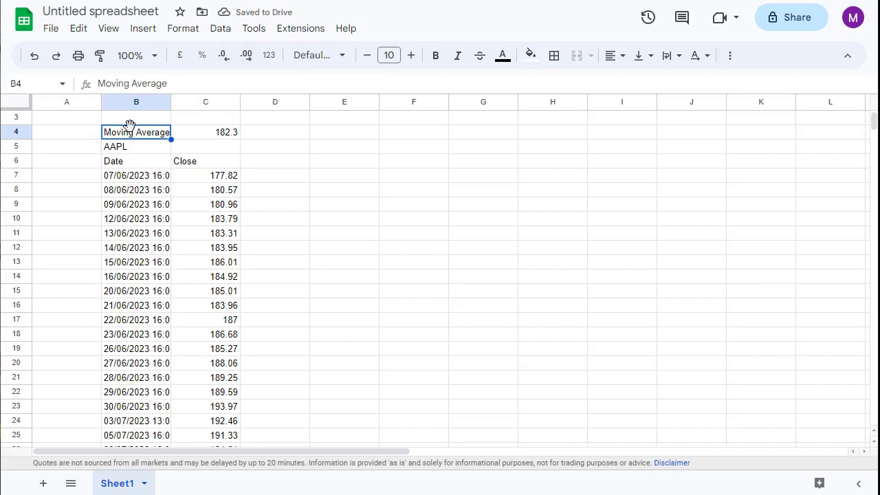
{"action": "type", "text": "SMA 7 DAY"}
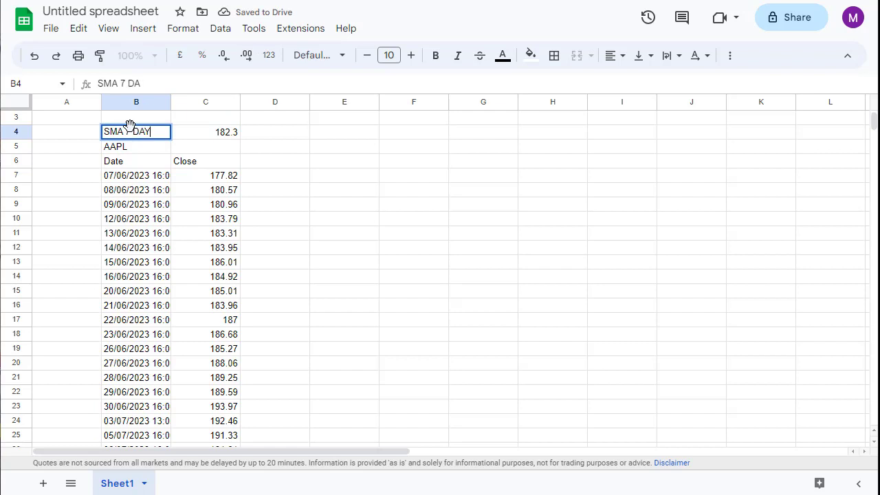
{"action": "type", "text": "S"}
{"action": "key", "text": "Return"}
{"action": "key", "text": "Up"}
{"action": "key", "text": "Right"}
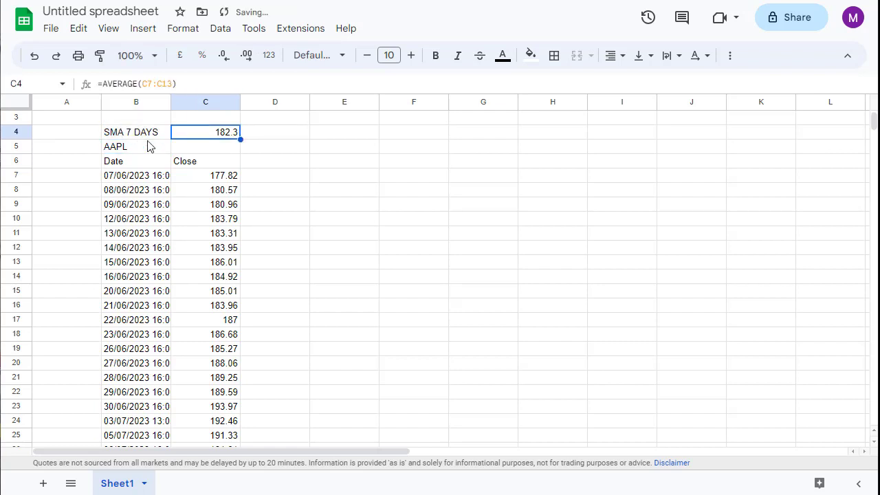